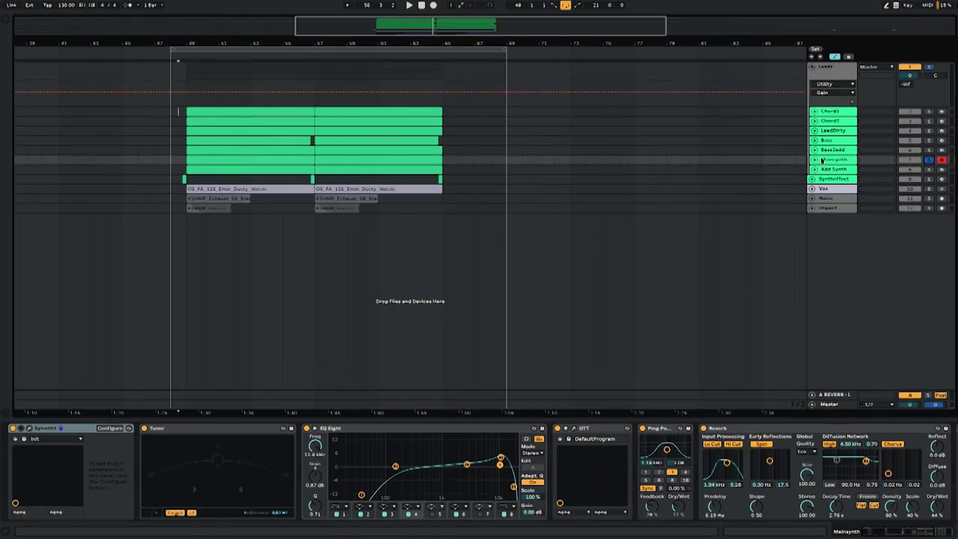
Unfold the Mainsynth track to show its notes and select its first clip
click(815, 160)
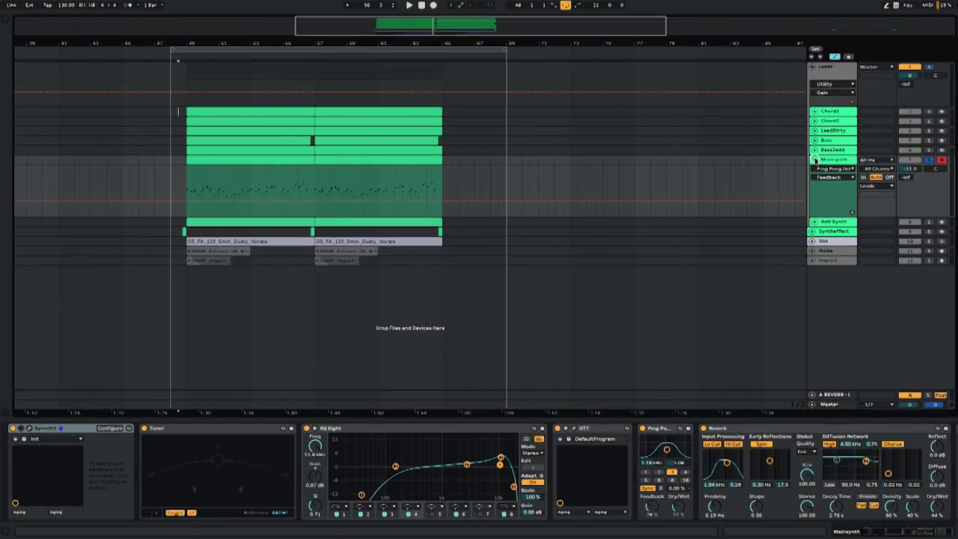
click(225, 162)
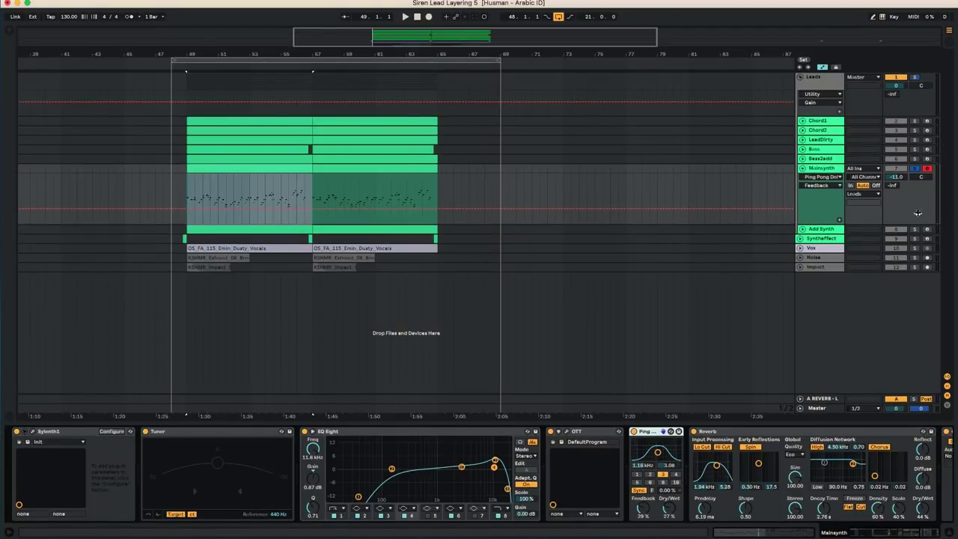
Take the Mainsynth track out of solo and unfold the Chord1 track
click(916, 172)
click(829, 120)
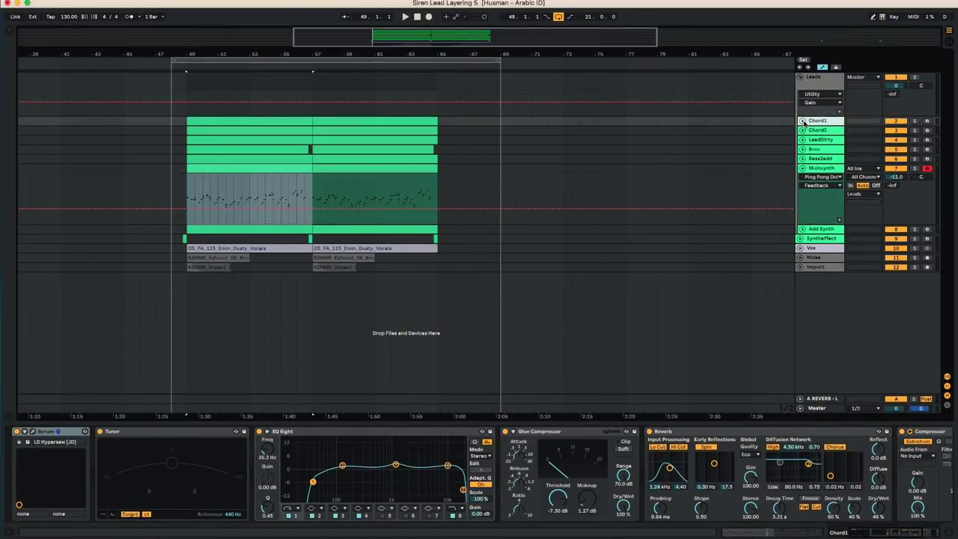
click(802, 121)
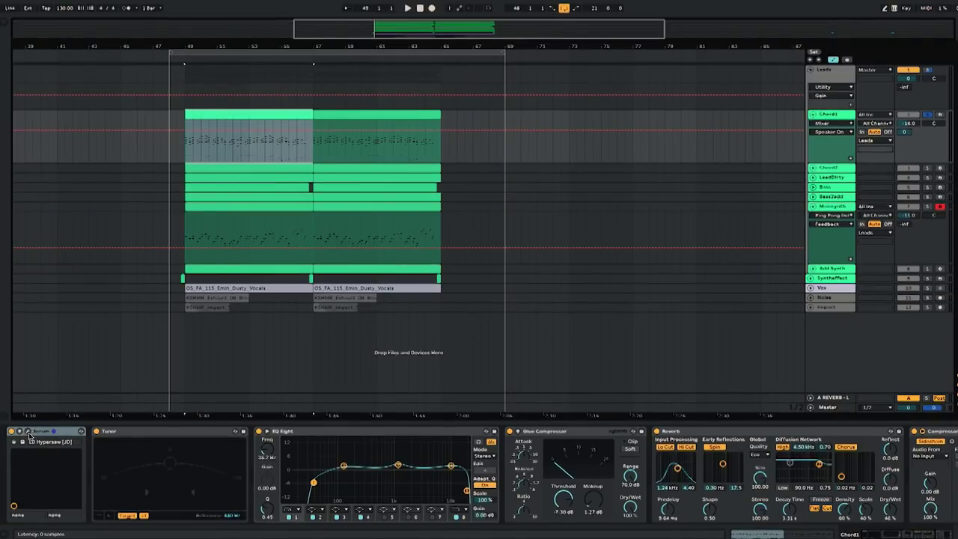
Inspect the LD Hypersaw patch in Chord1's Serum synth window and close the window
click(28, 432)
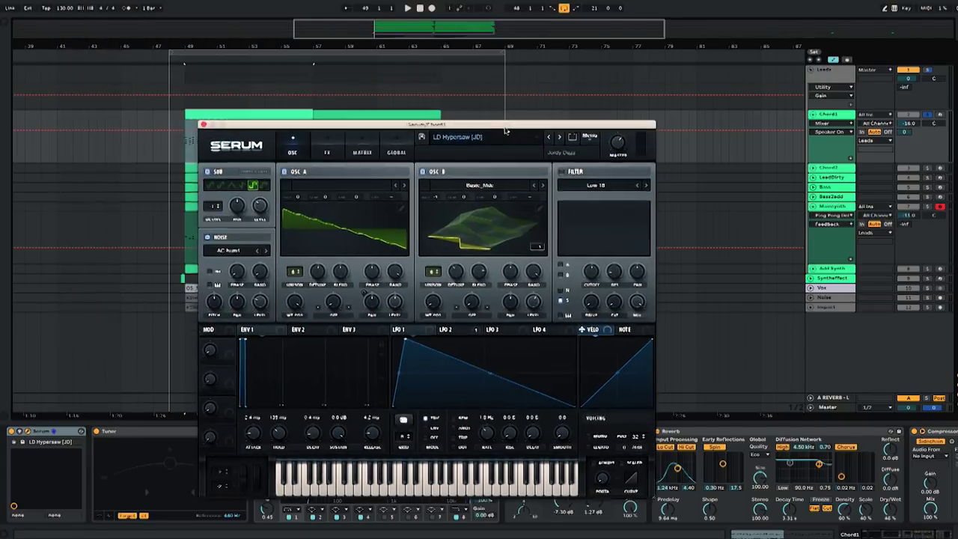
drag(355, 122, 365, 120)
click(213, 122)
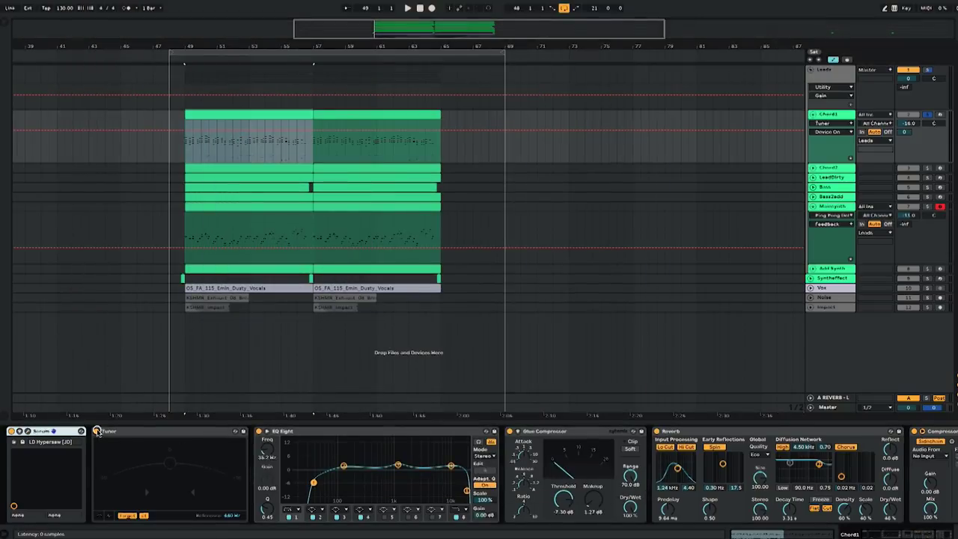
Play the first Chord1 clip in solo from its start
click(203, 114)
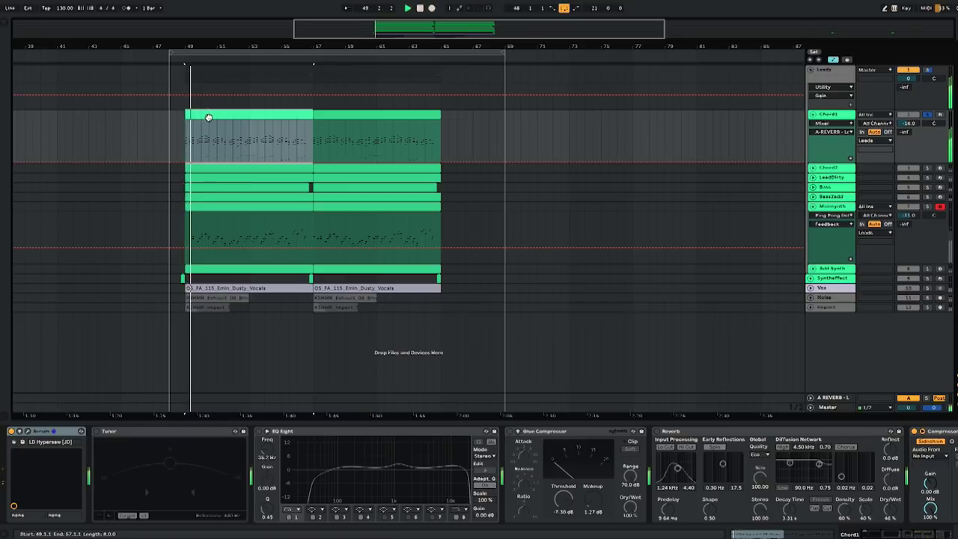
double_click(208, 117)
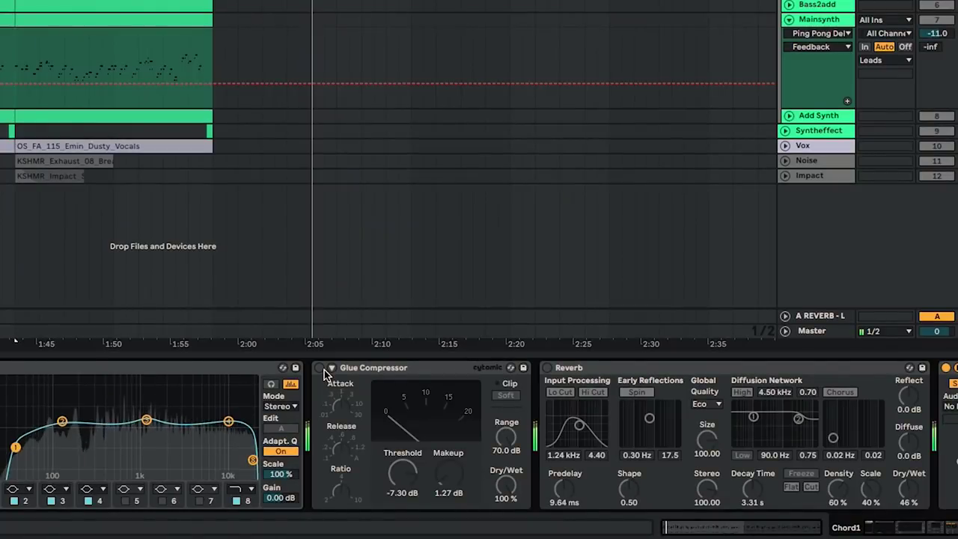
Switch on Chord1's Glue Compressor and look through the rest of the track's effect chain
click(320, 368)
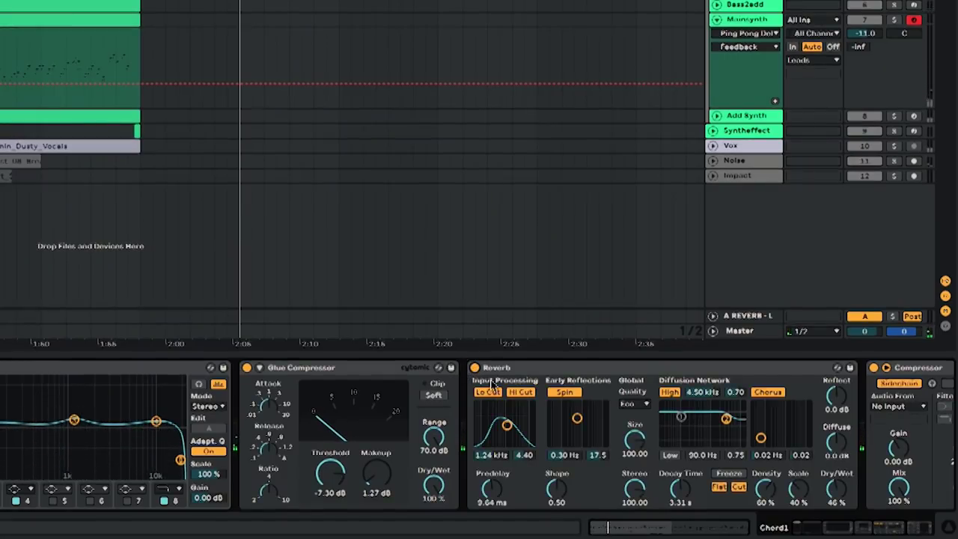
scroll(494, 389, right, 6)
scroll(537, 417, left, 5)
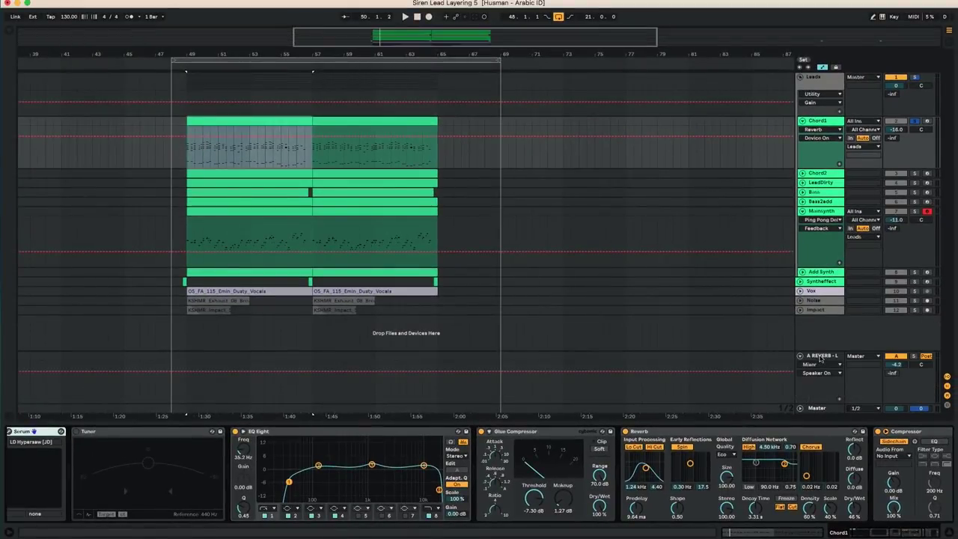
Show the effect chain of the A REVERB return track and play the arrangement
click(819, 356)
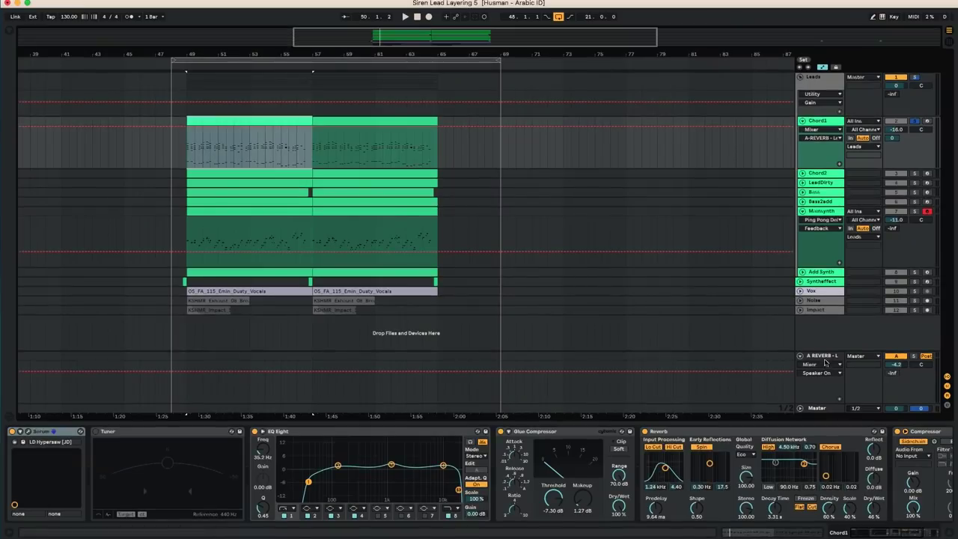
click(826, 364)
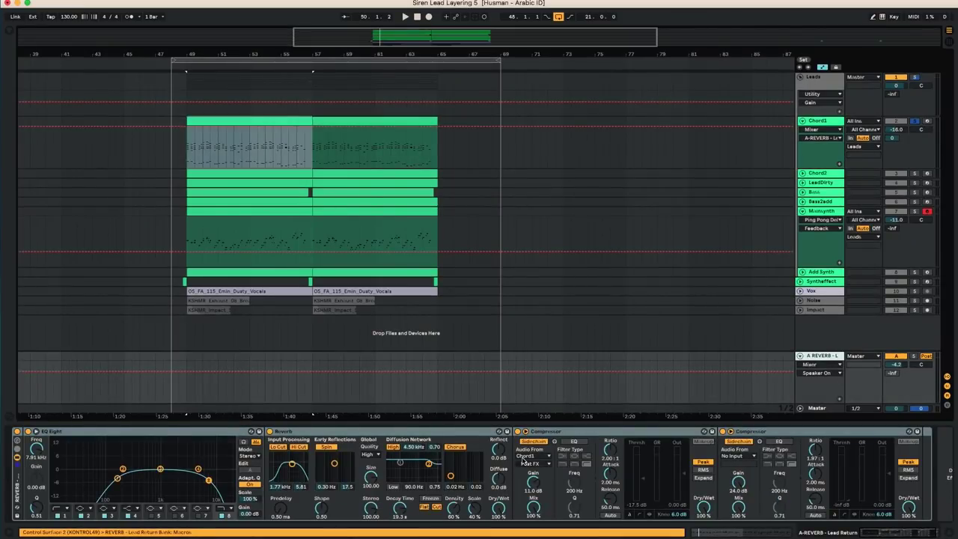
key(space)
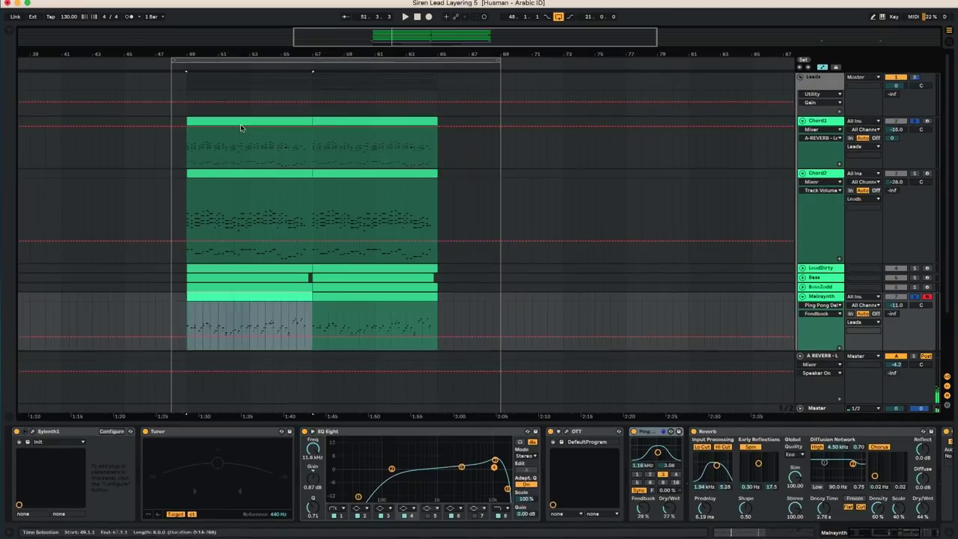
Compare the MIDI notes of the first Chord1 clip with the Mainsynth clip's notes and return to the arrangement
click(240, 123)
double_click(241, 123)
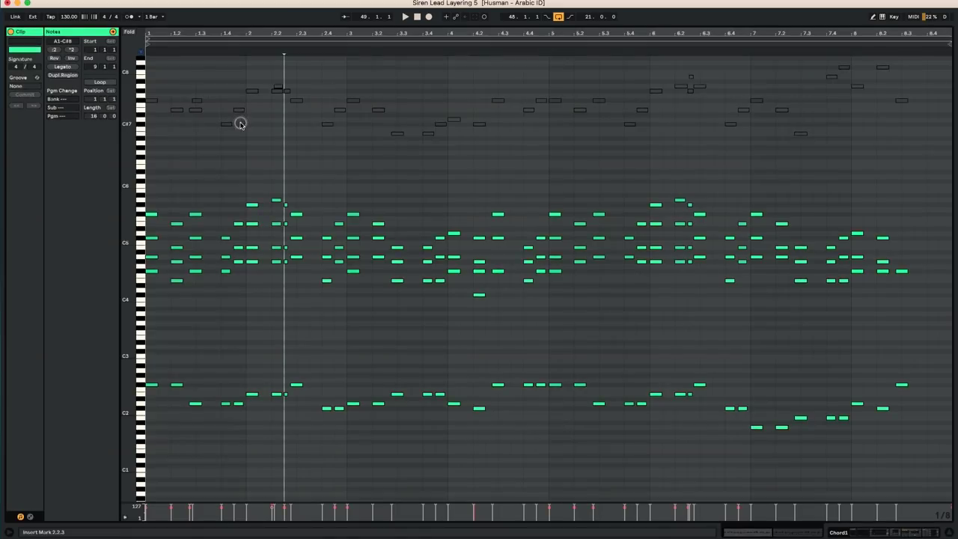
drag(225, 22, 225, 45)
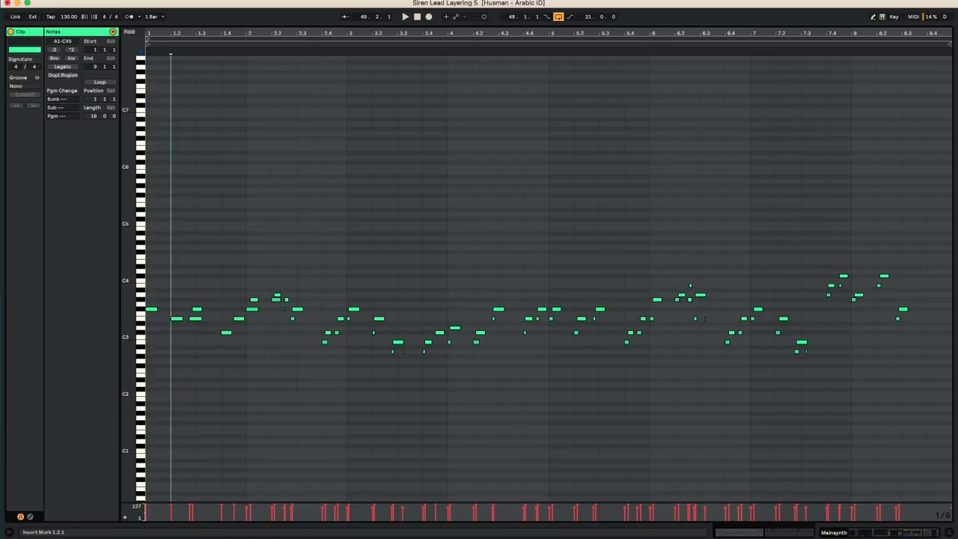
click(890, 526)
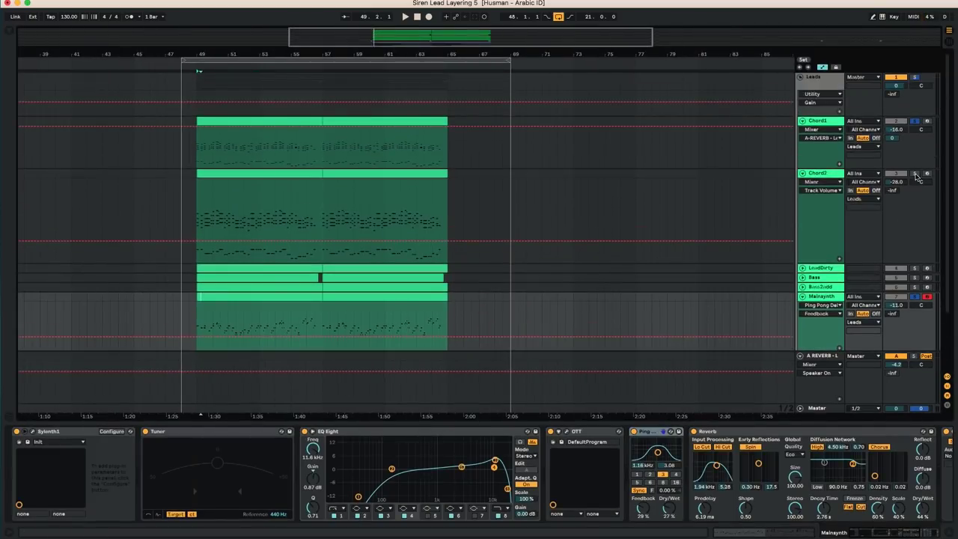
Select the first Chord2 clip and audition the Chord2 layer in solo
click(255, 171)
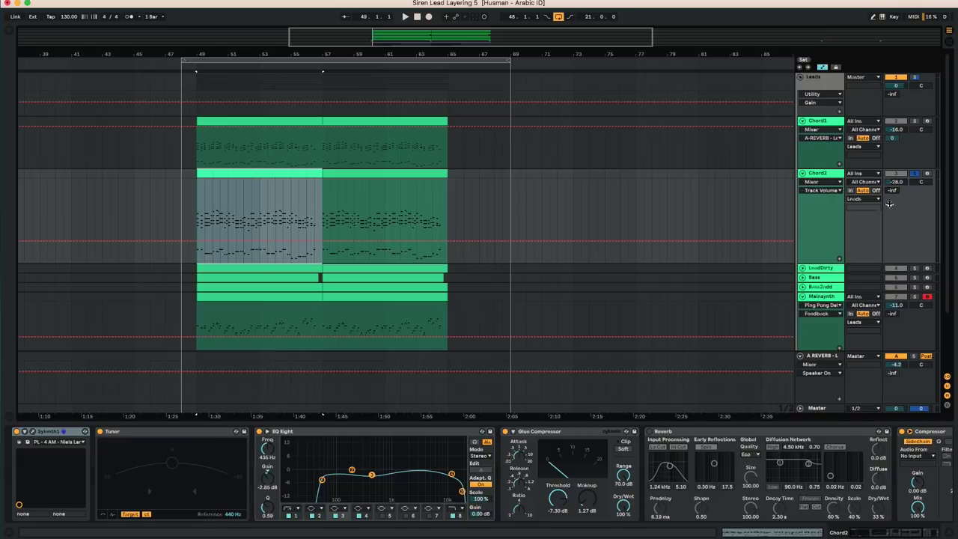
key(space)
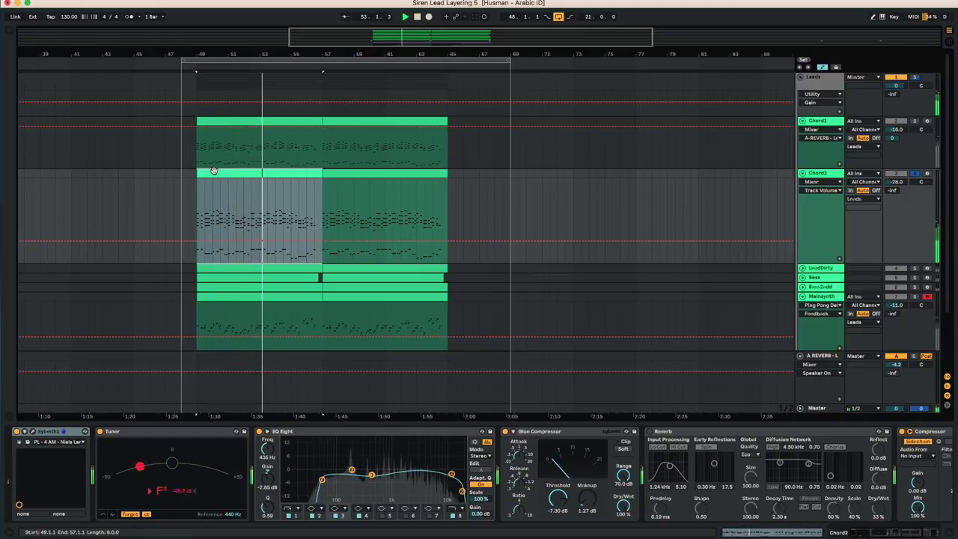
key(space)
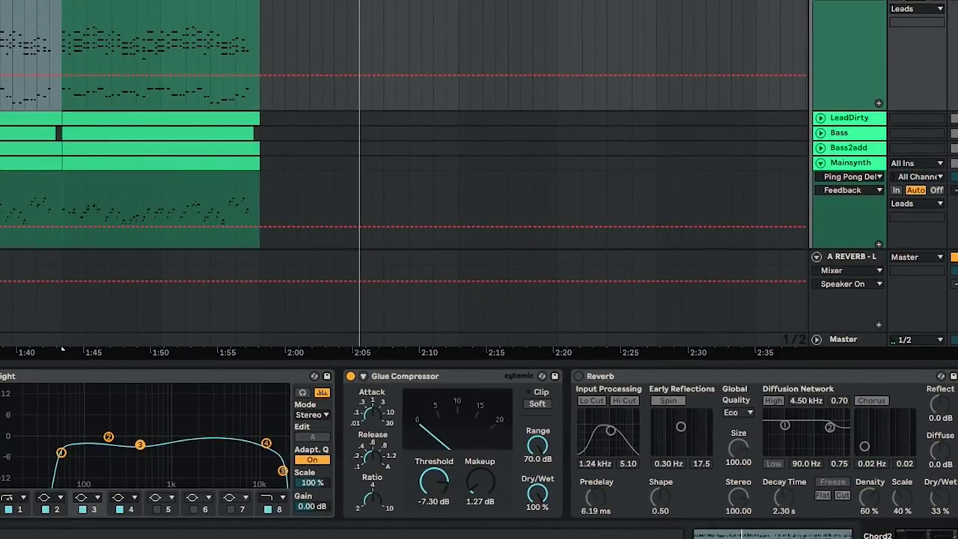
key(space)
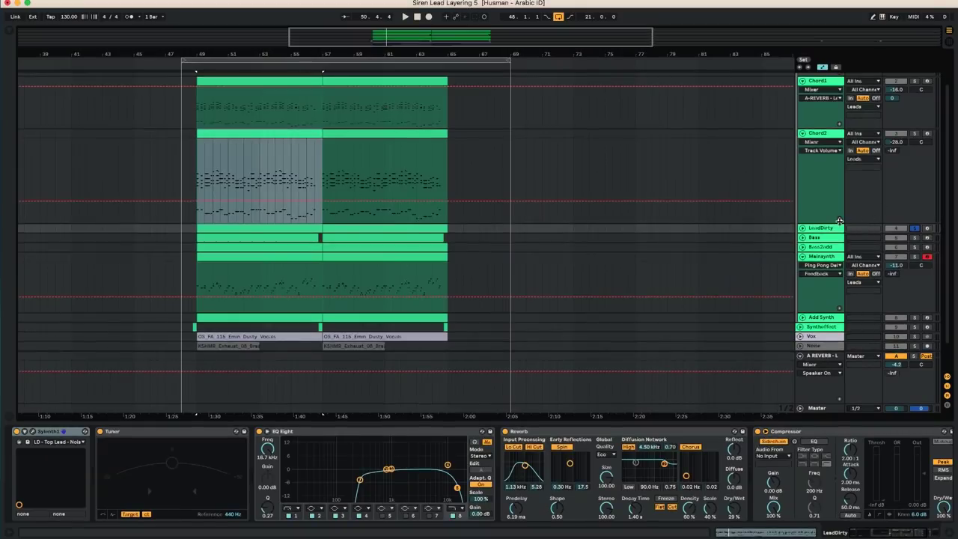
Audition the first LeadDirty clip in solo and unfold the LeadDirty track
key(space)
click(229, 229)
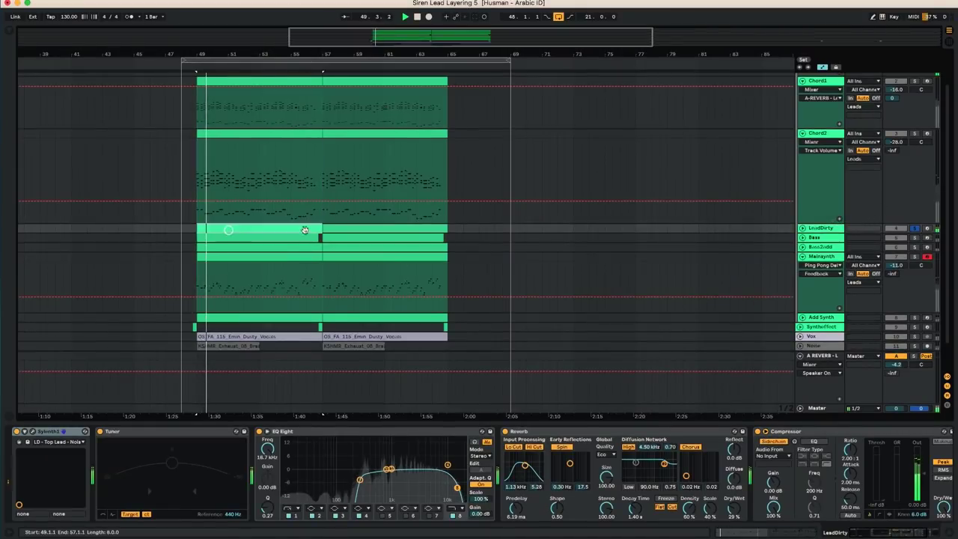
click(812, 238)
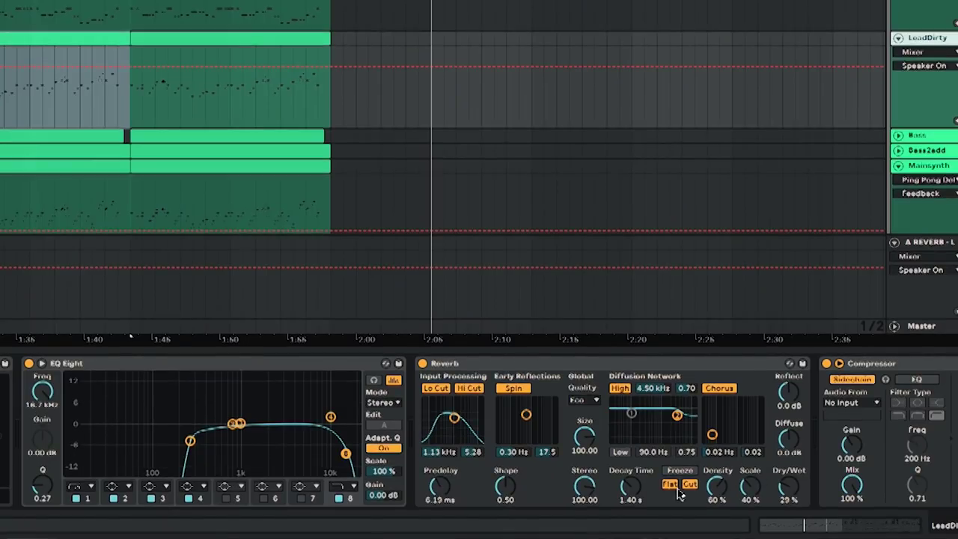
Open the CLA-2A Stereo compressor on LeadDirty and listen to the layer through it
scroll(756, 411, down, 3)
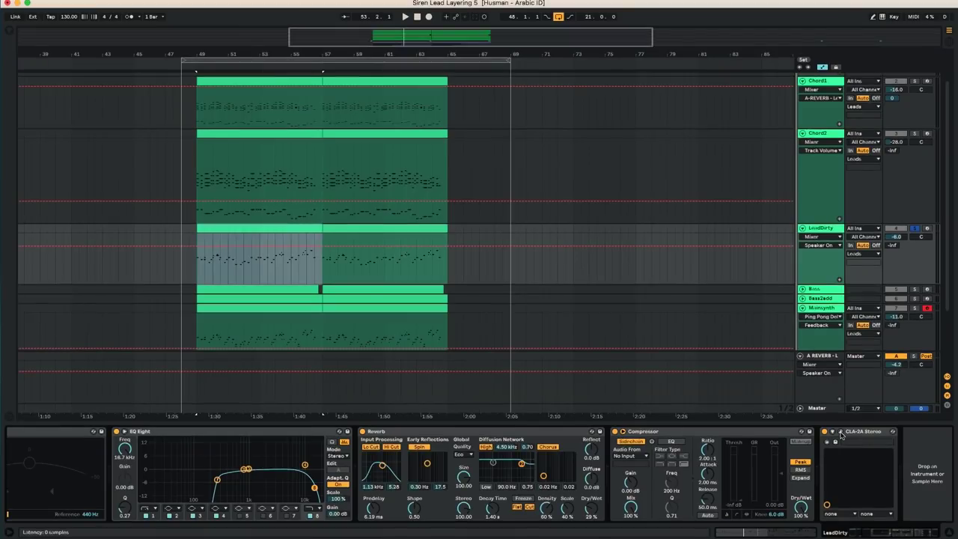
click(840, 433)
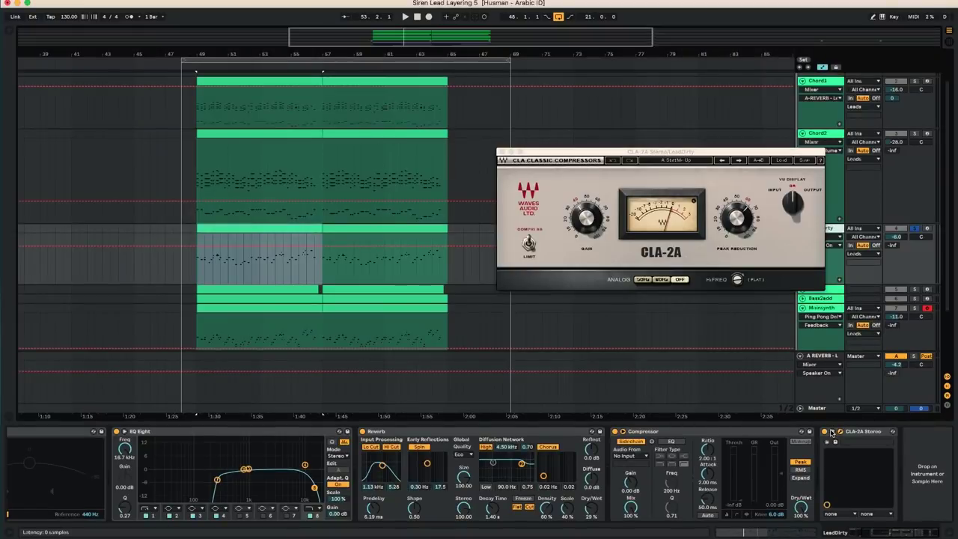
key(space)
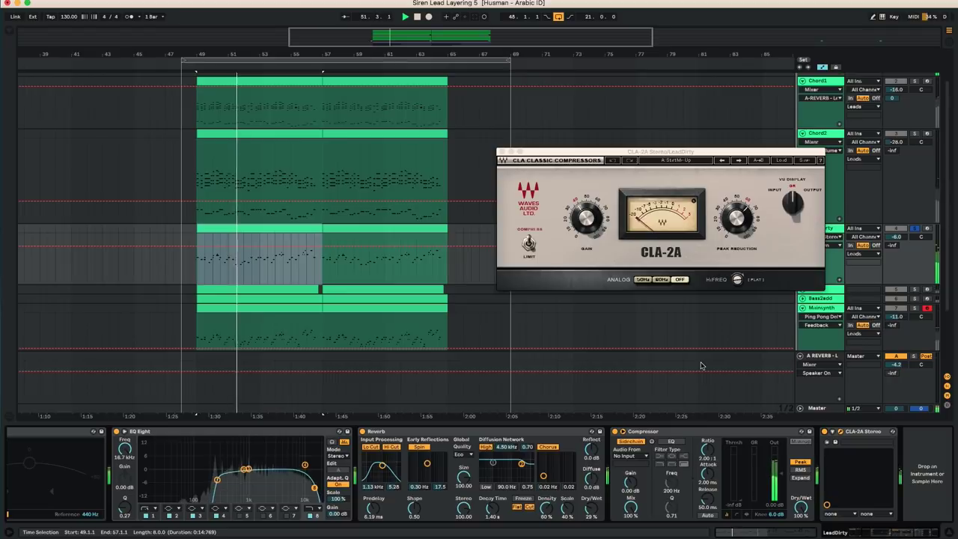
key(space)
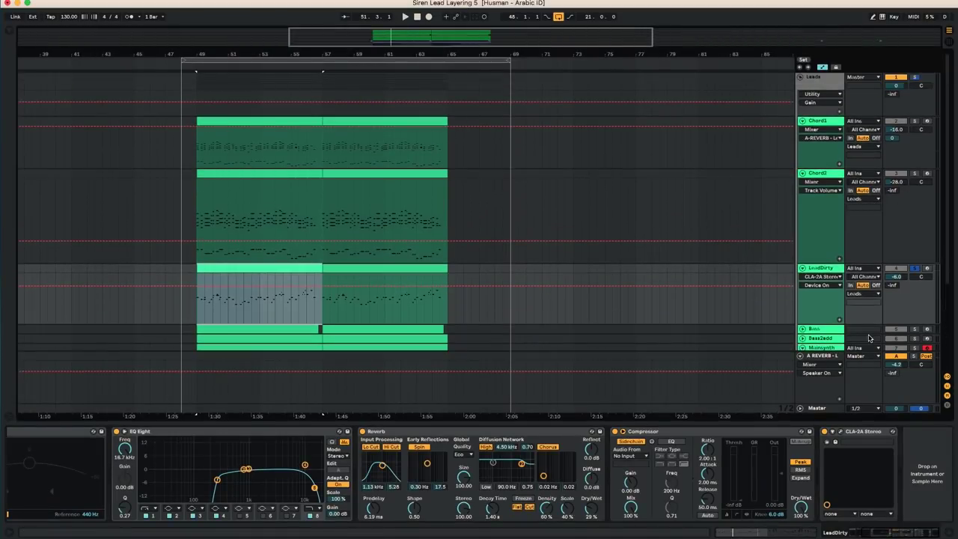
Audition LeadDirty together with Mainsynth, adding the Chord1 and Chord2 layers from the start of the first clip
scroll(891, 331, down, 1)
key(space)
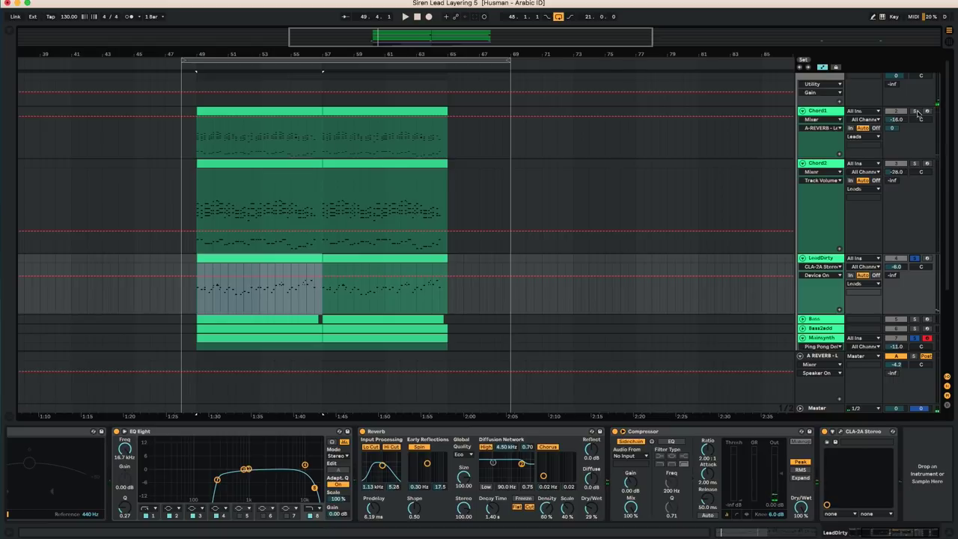
key(space)
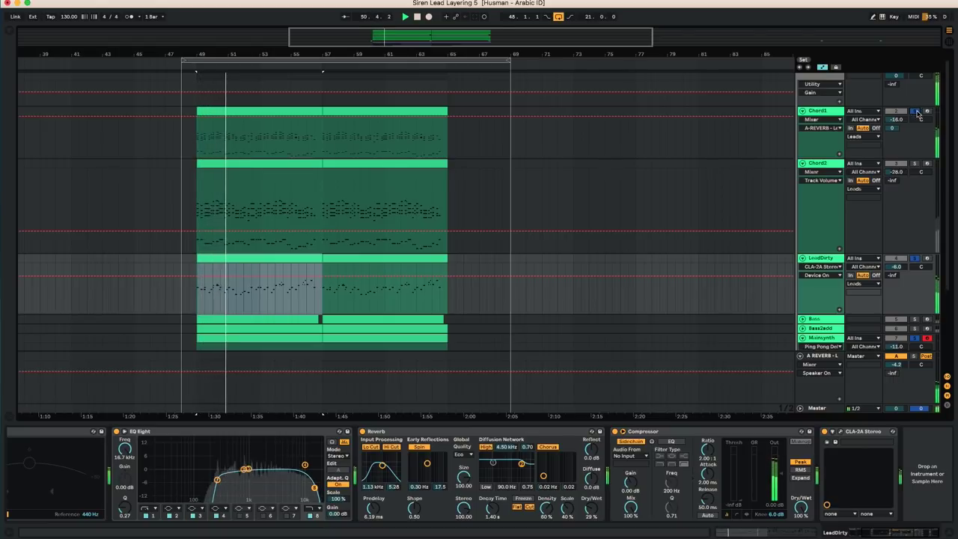
click(273, 161)
key(space)
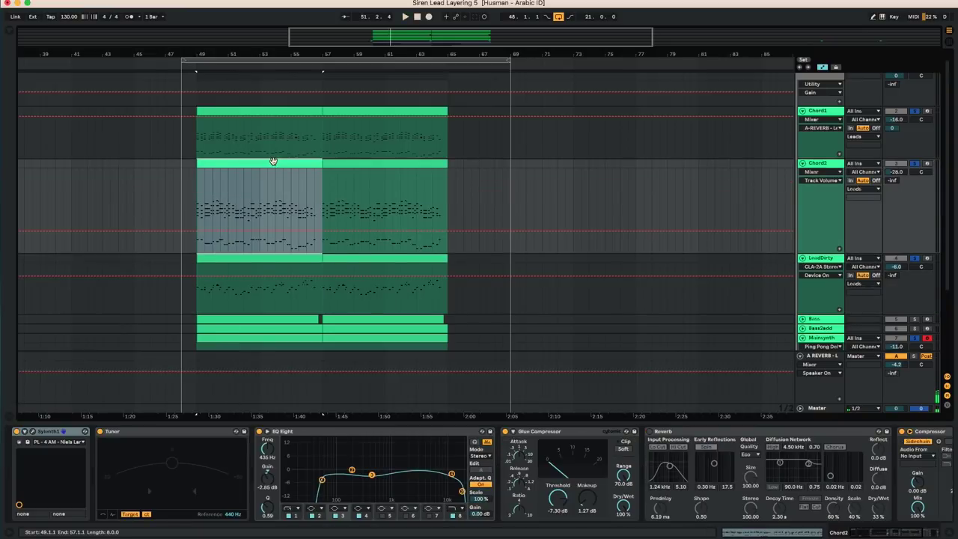
key(space)
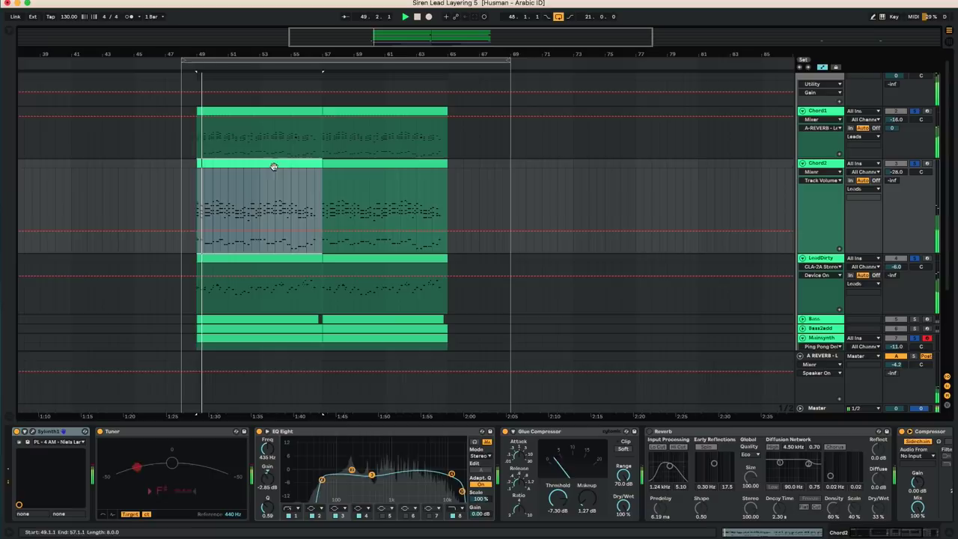
Select the Bass track and unfold it
scroll(295, 251, down, 4)
scroll(296, 251, down, 2)
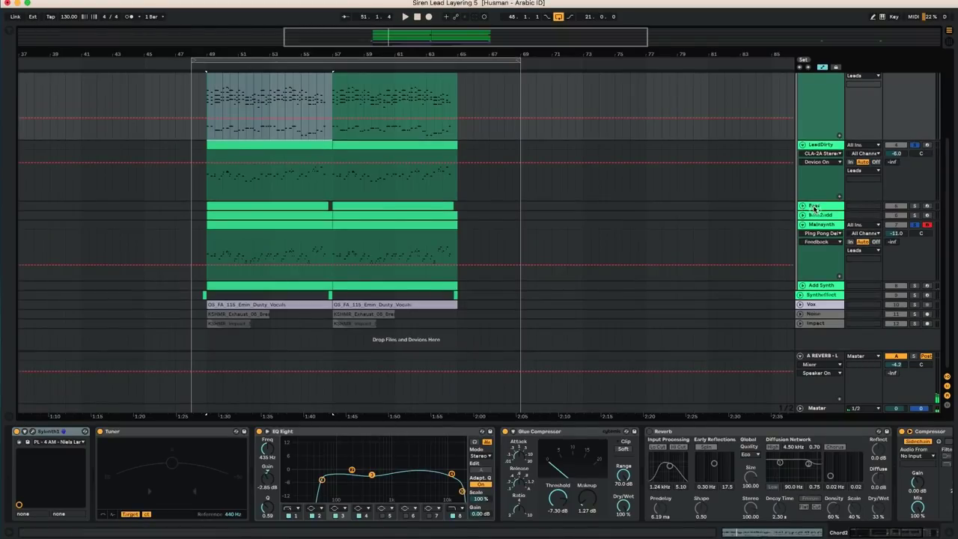
click(814, 206)
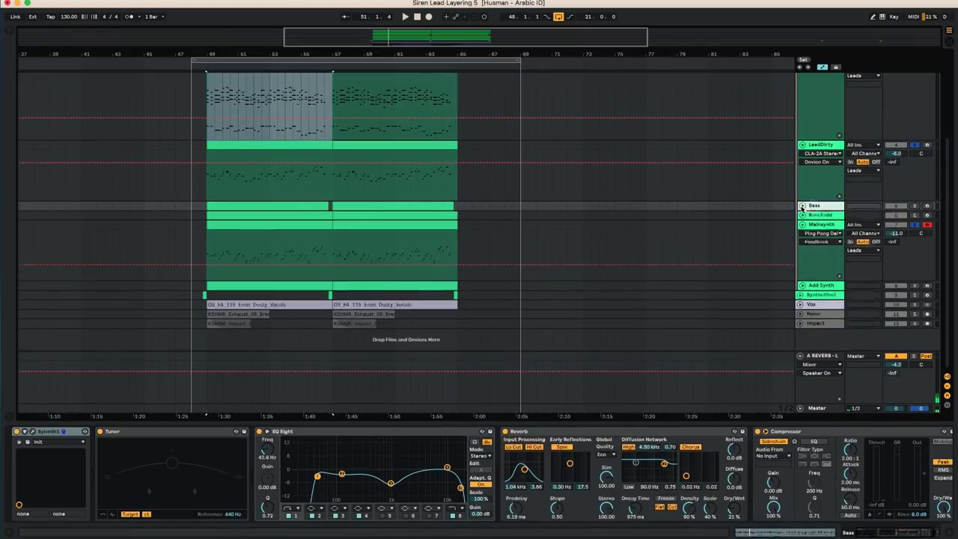
click(802, 206)
Play the first Bass clip in solo and open the track's Sylenth1 synth window
click(258, 201)
key(space)
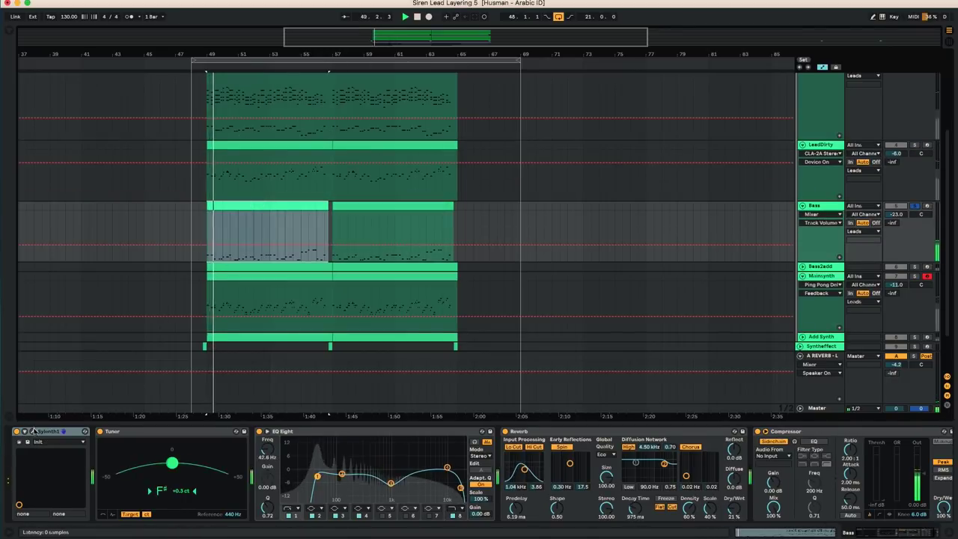
click(33, 431)
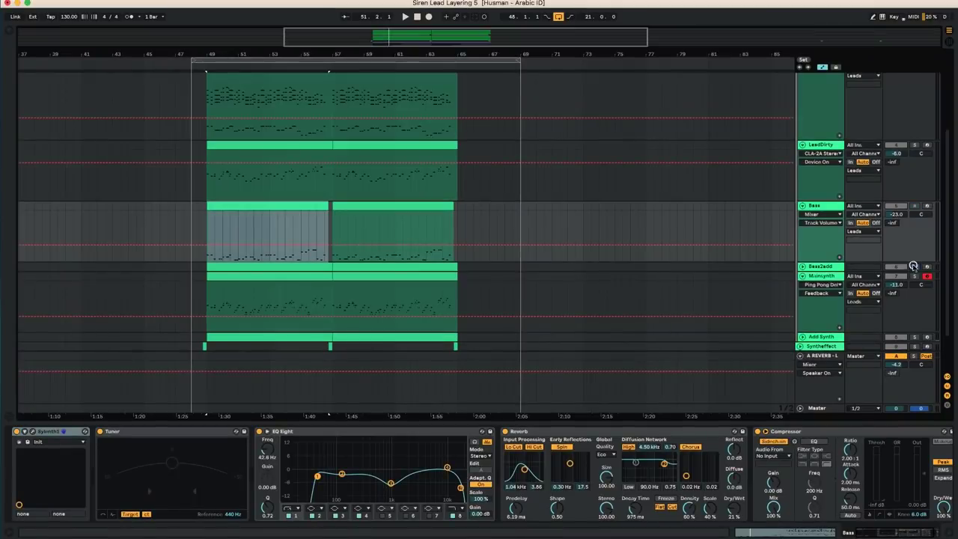
Select the Bass2add track and unfold it to show its notes
click(821, 267)
click(801, 267)
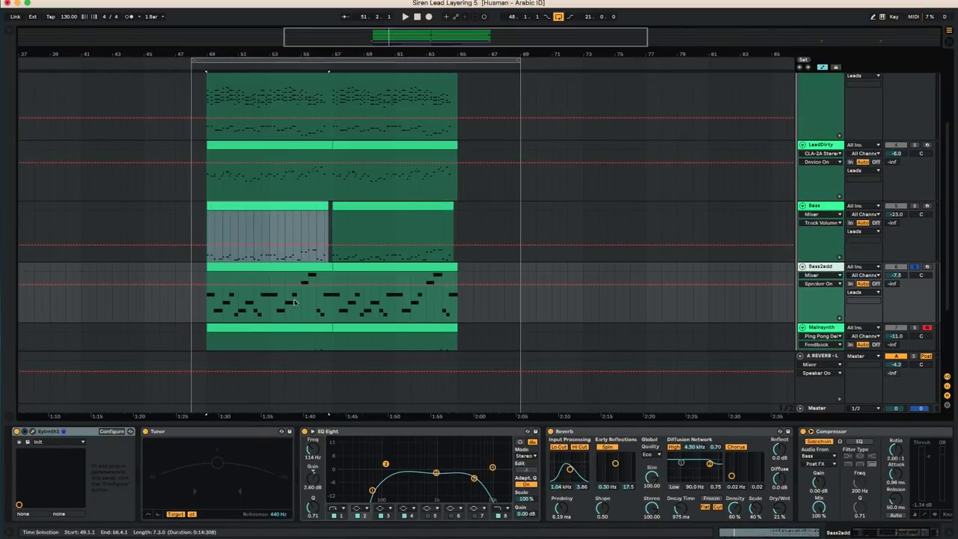
Select the first Bass2add clip and play it in solo
click(216, 267)
key(space)
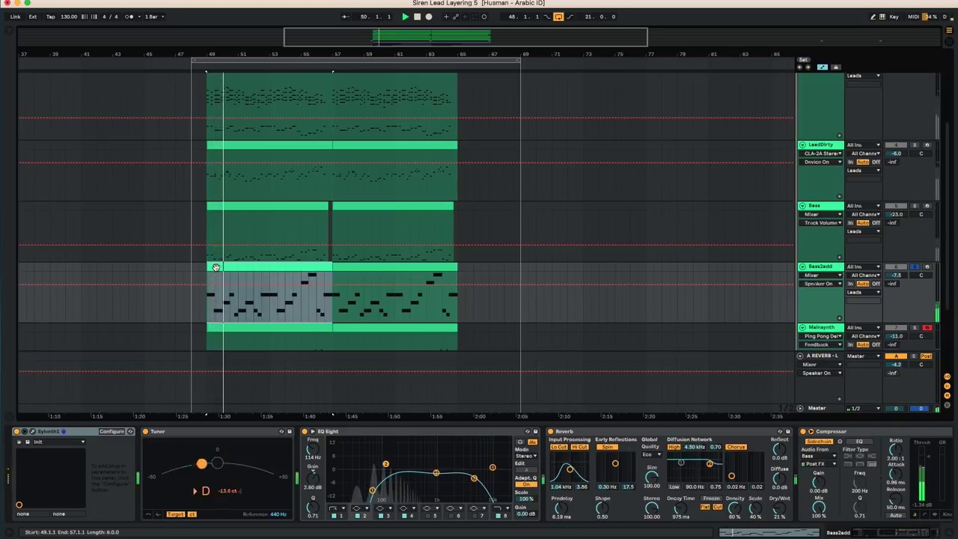
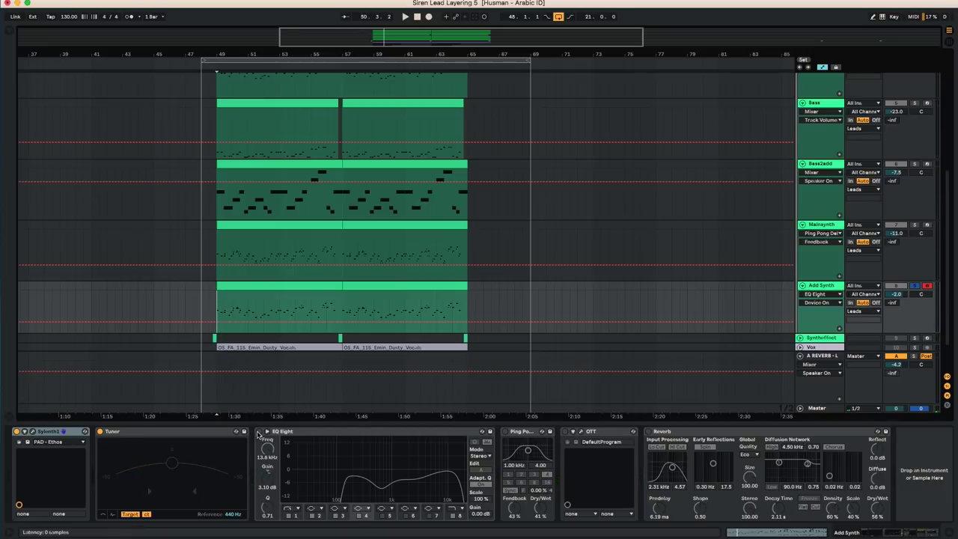
Play the soloed Add Synth track while switching on its EQ Eight, Ping Pong Delay, OTT and Reverb one after another
click(258, 432)
key(space)
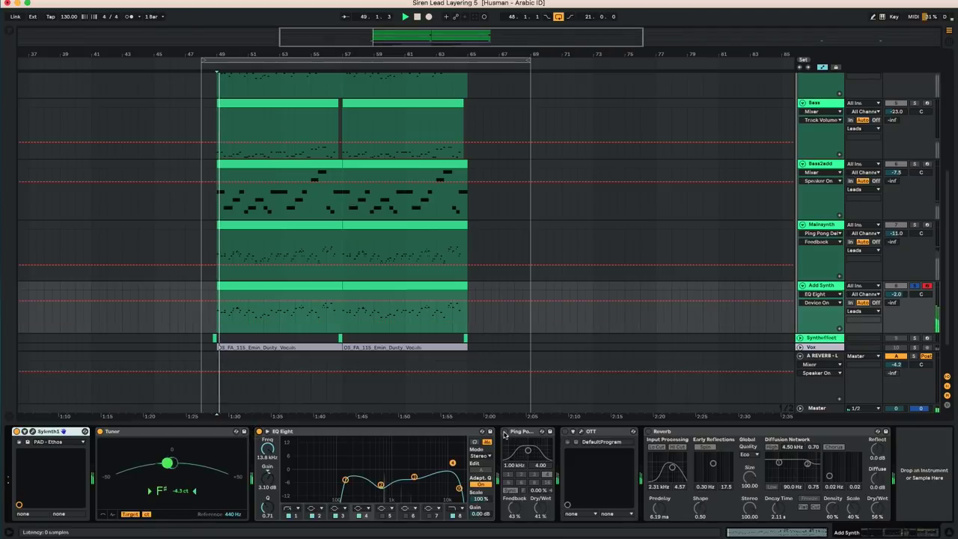
click(505, 432)
click(568, 431)
click(648, 431)
click(648, 432)
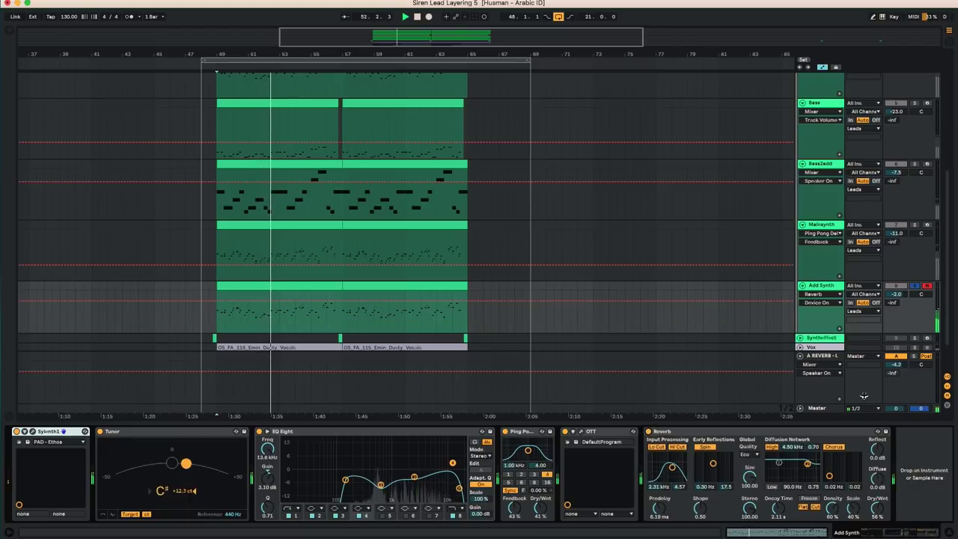
Take Add Synth out of solo and compare the full layered mix with that track muted and active
click(914, 285)
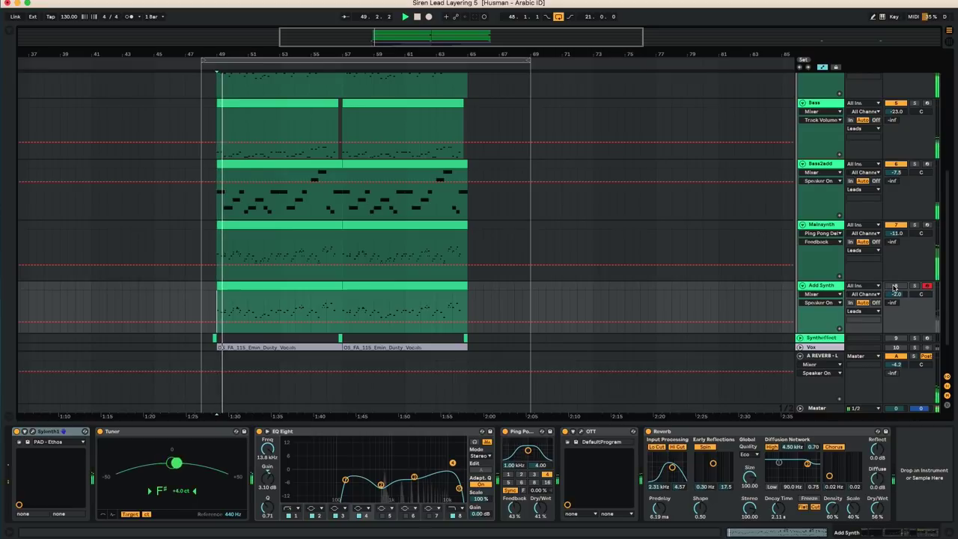
click(895, 286)
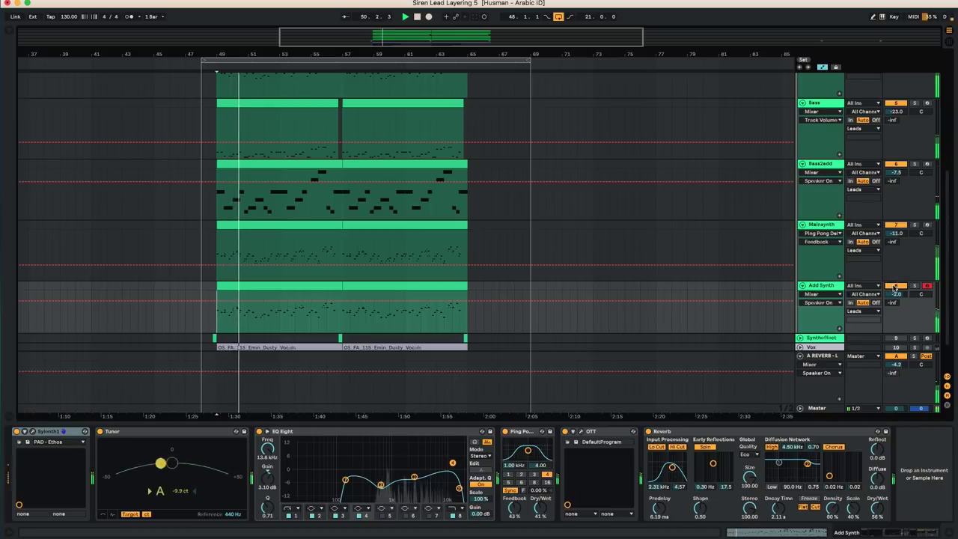
click(894, 286)
key(space)
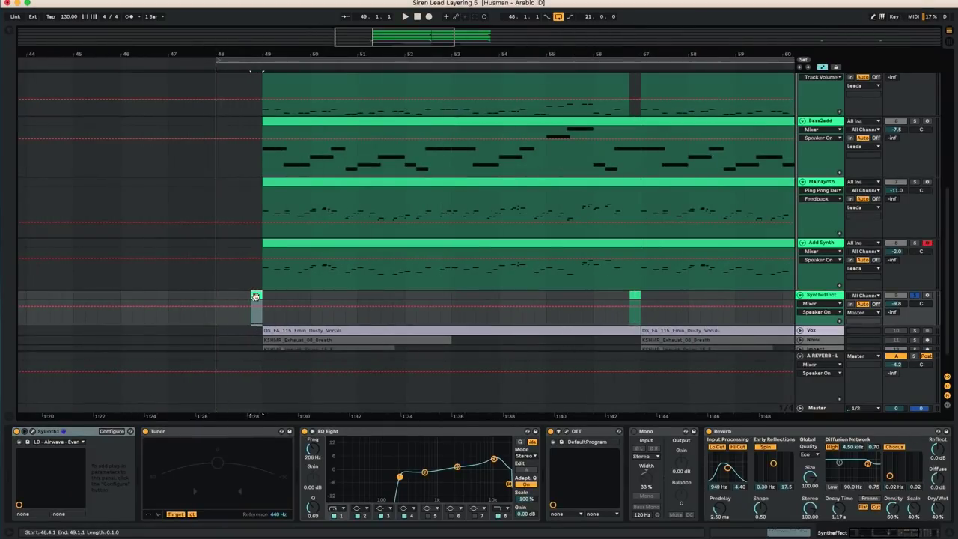
Play the short Syntheffect clip before bar 49 in solo
key(space)
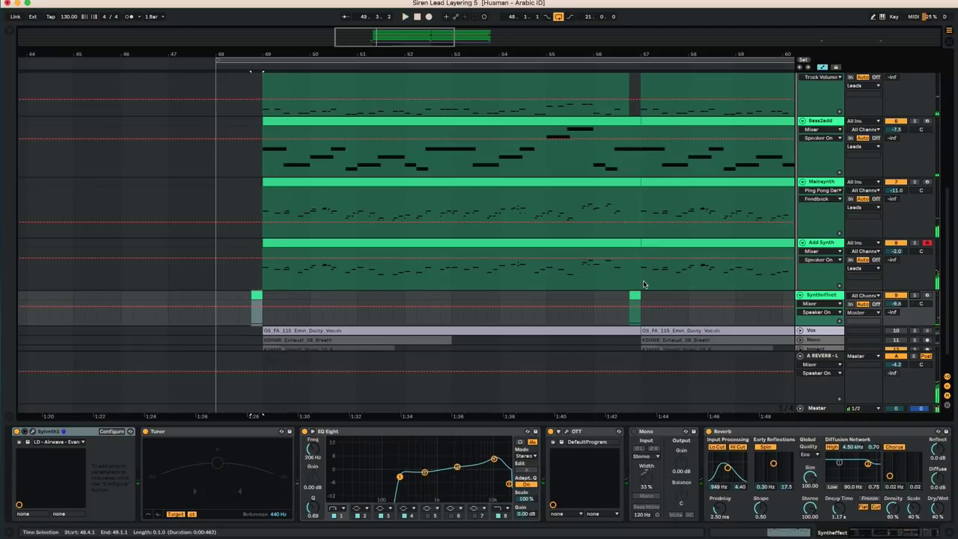
Unfold the Vox track to show its waveform and select its first vocal clip
scroll(642, 284, down, 2)
scroll(376, 300, right, 3)
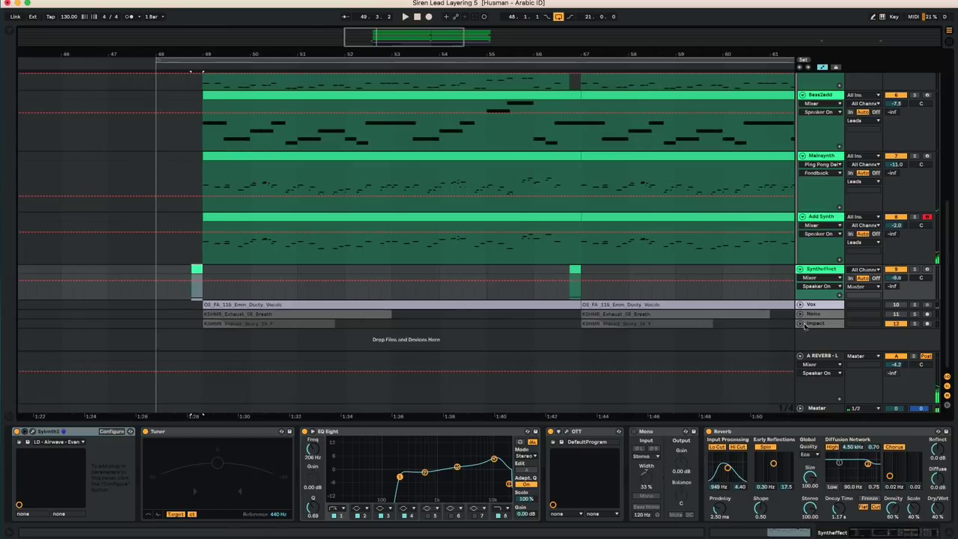
click(810, 309)
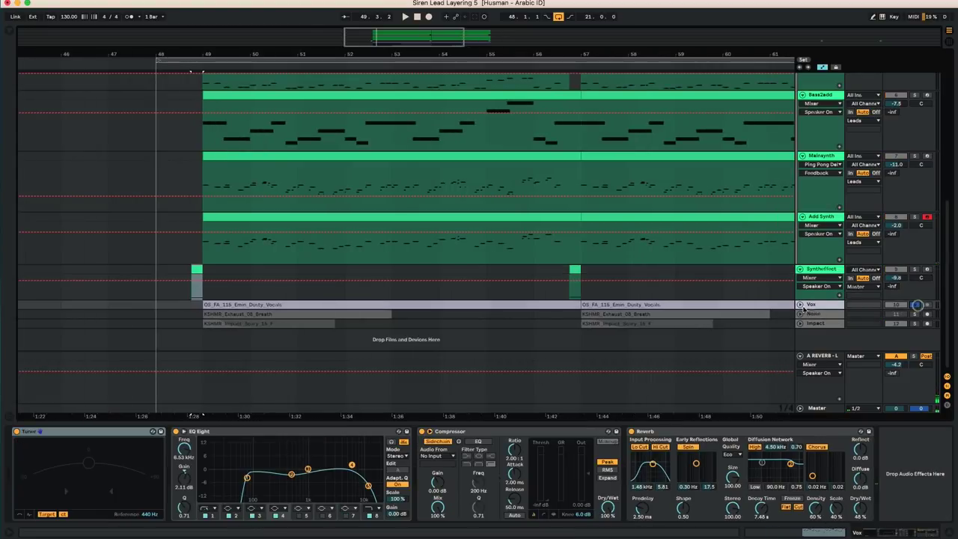
click(799, 305)
click(263, 304)
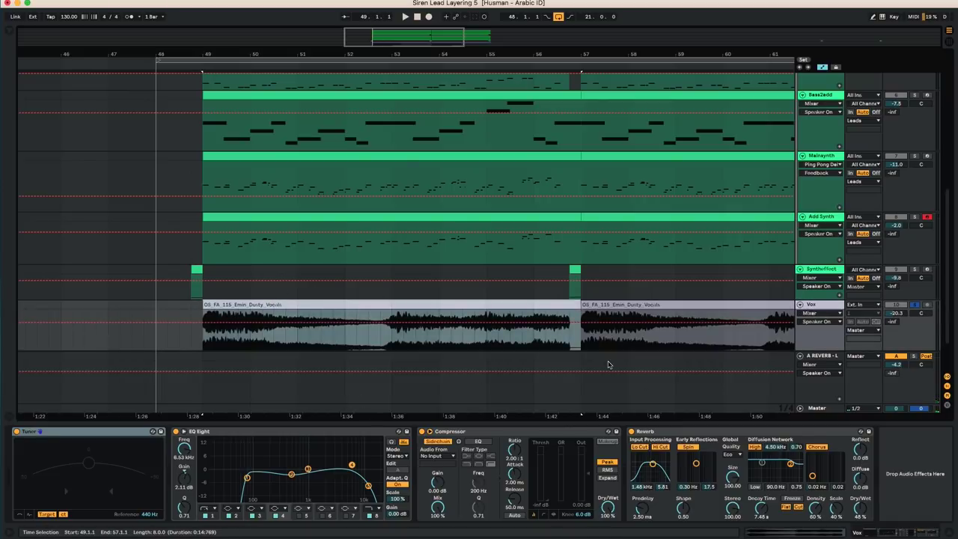
Take the Vox track out of solo and play it together with all the synth layers from bar 49
click(909, 305)
click(897, 305)
key(space)
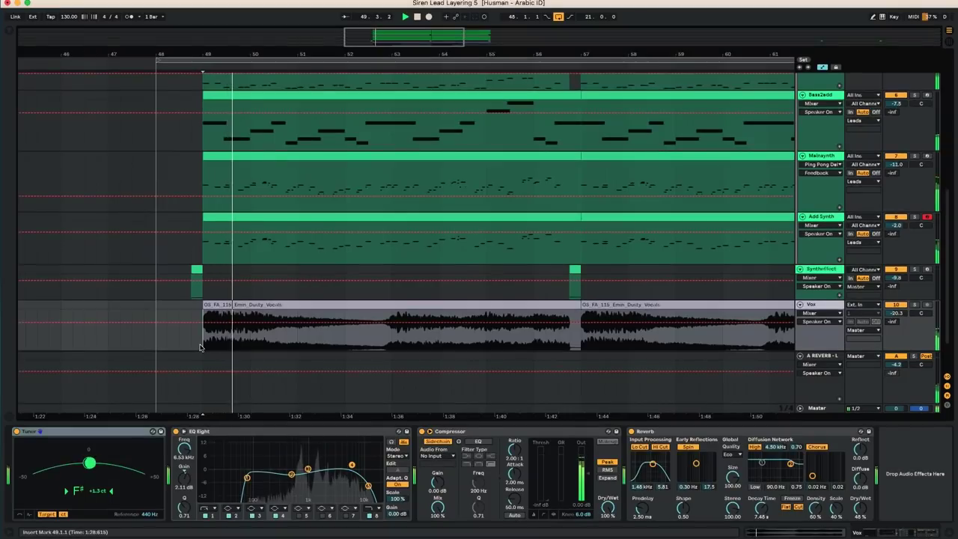
Listen to the Noise and Impact tracks together with the full mix from bar 49
scroll(201, 344, down, 2)
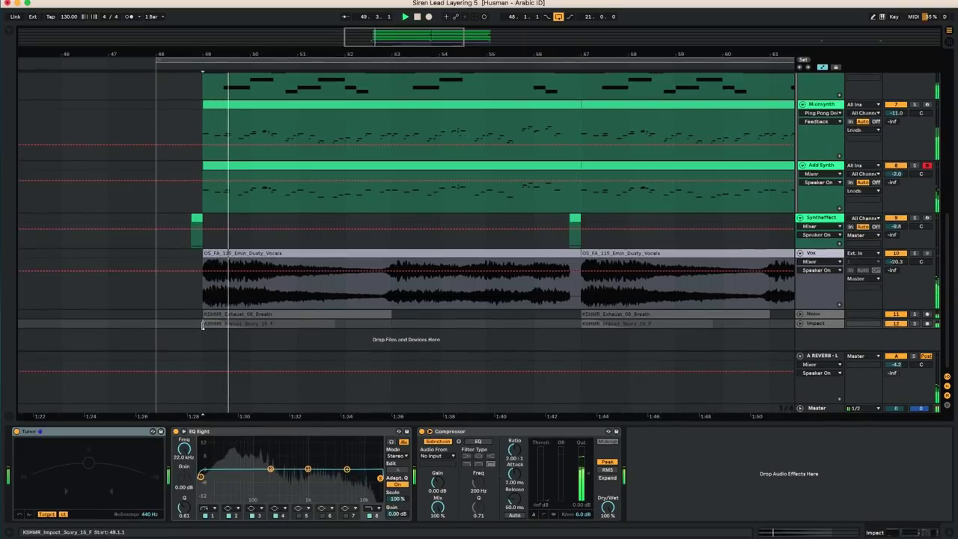
key(space)
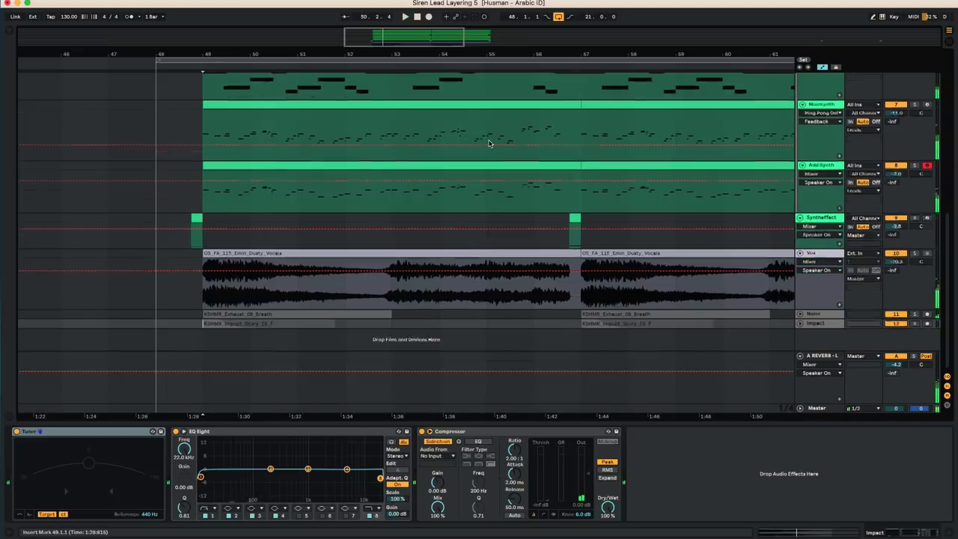
Bypass the Glue Compressor on the Leads group and play the mix from bar 49
scroll(488, 143, up, 5)
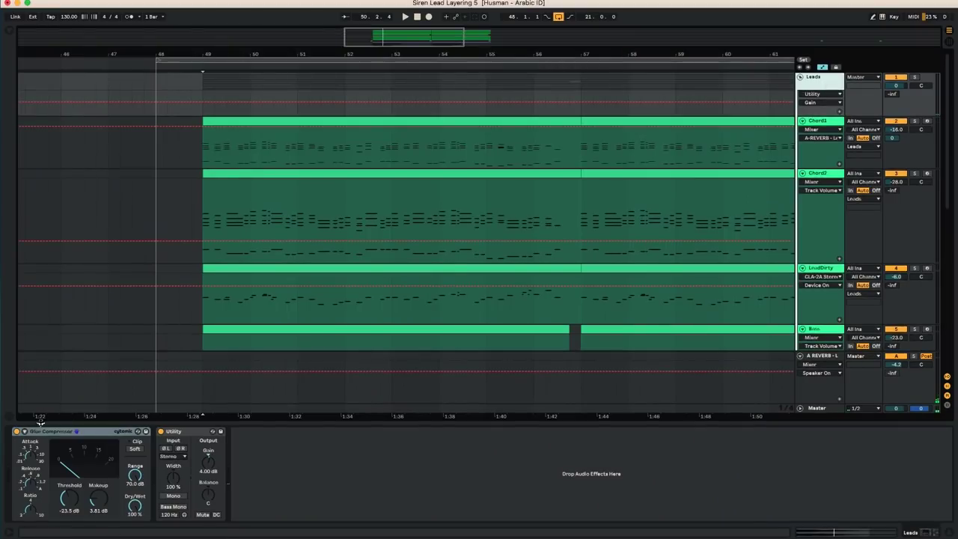
click(16, 432)
click(200, 96)
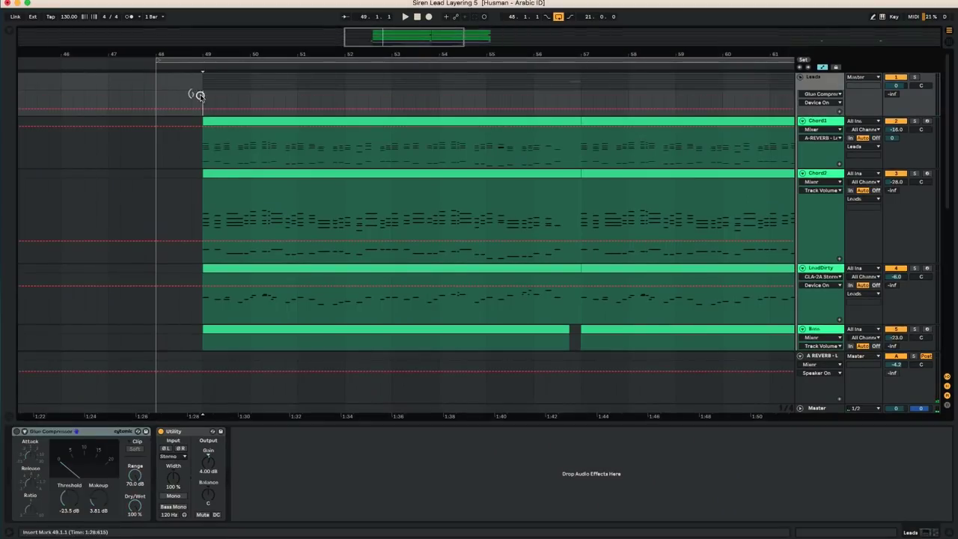
key(space)
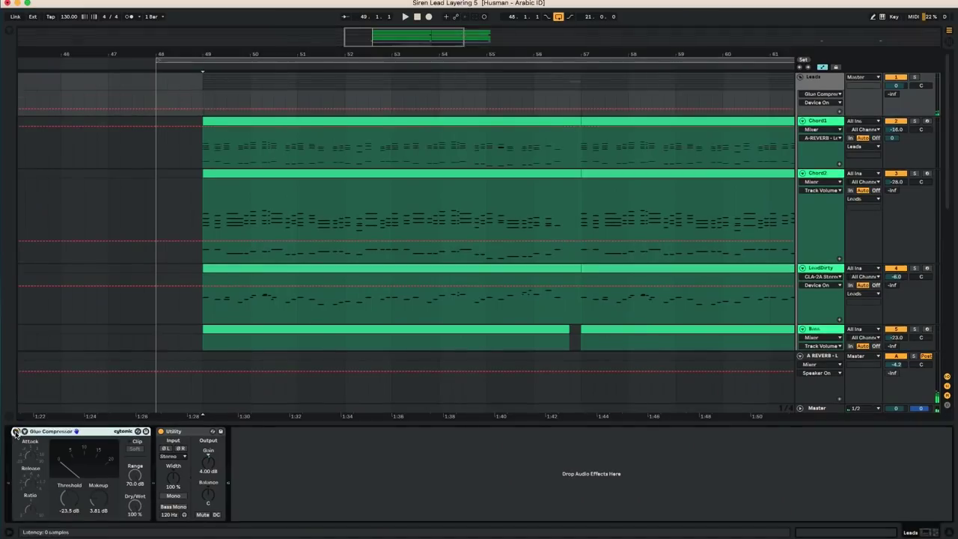
Switch the Leads group's Glue Compressor back on and compare playback with it on and bypassed, leaving it enabled
click(16, 432)
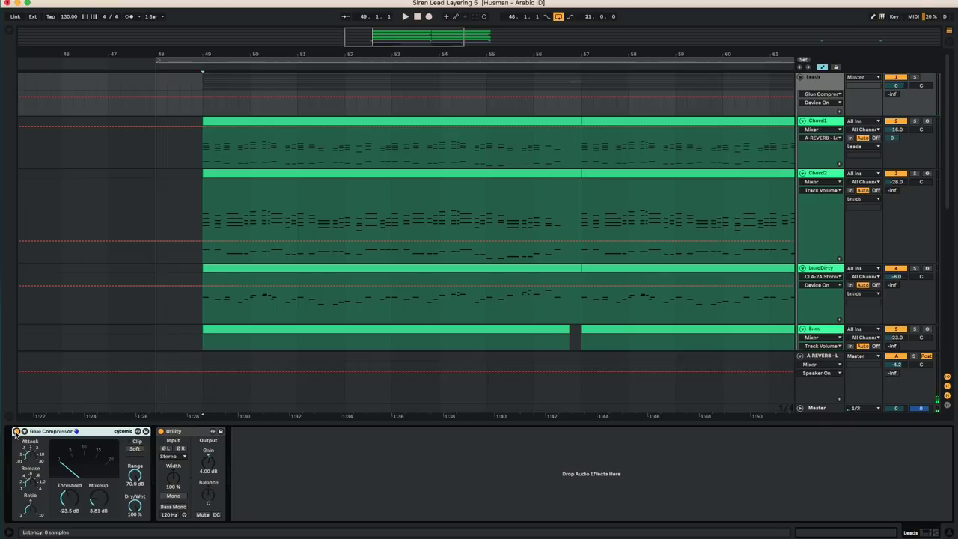
key(space)
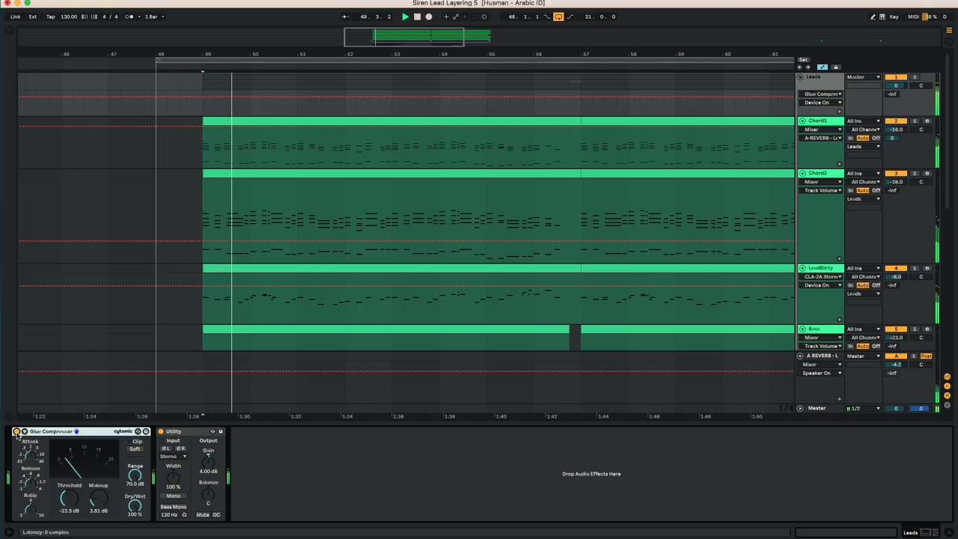
click(16, 432)
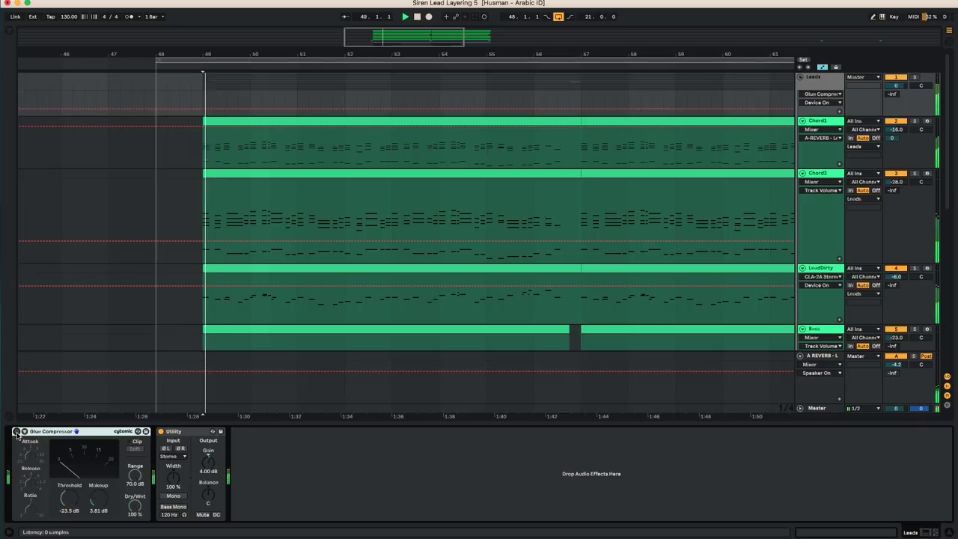
click(16, 432)
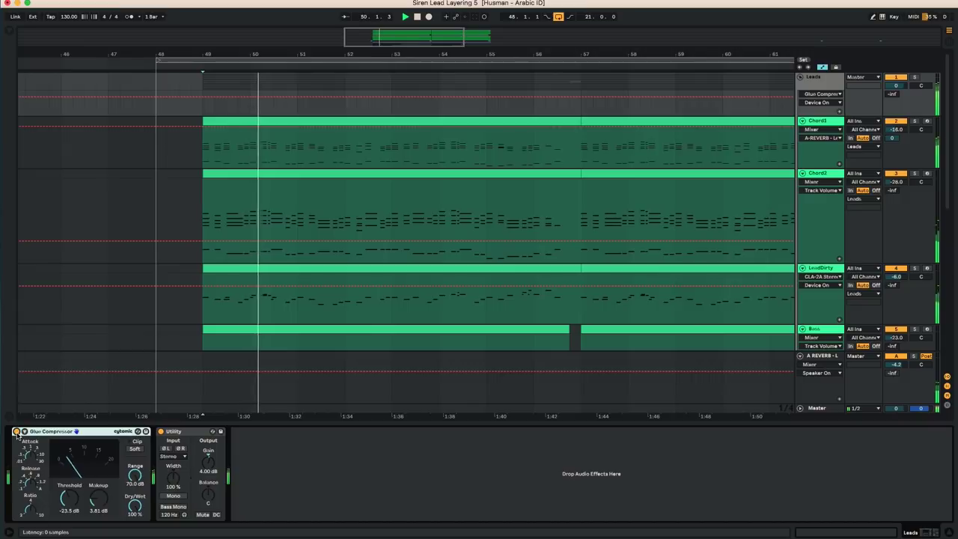